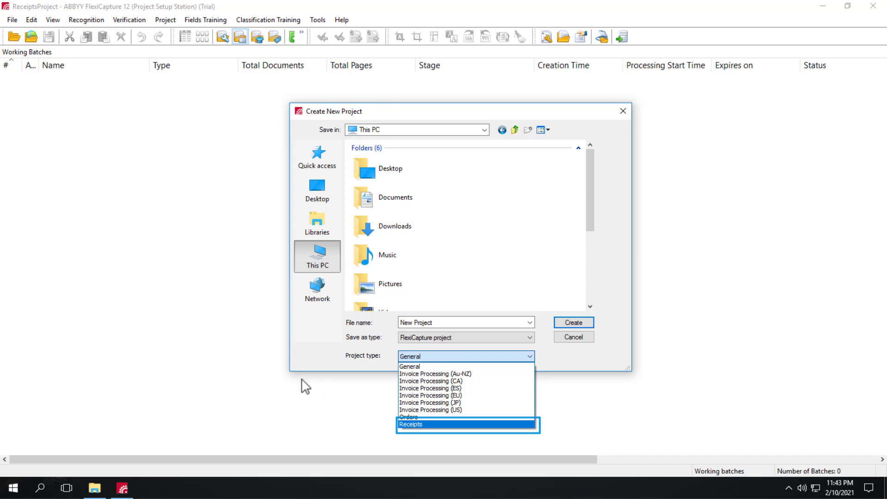
- Close the Project type list and cancel the Create New Project dialog
click(236, 349)
click(580, 340)
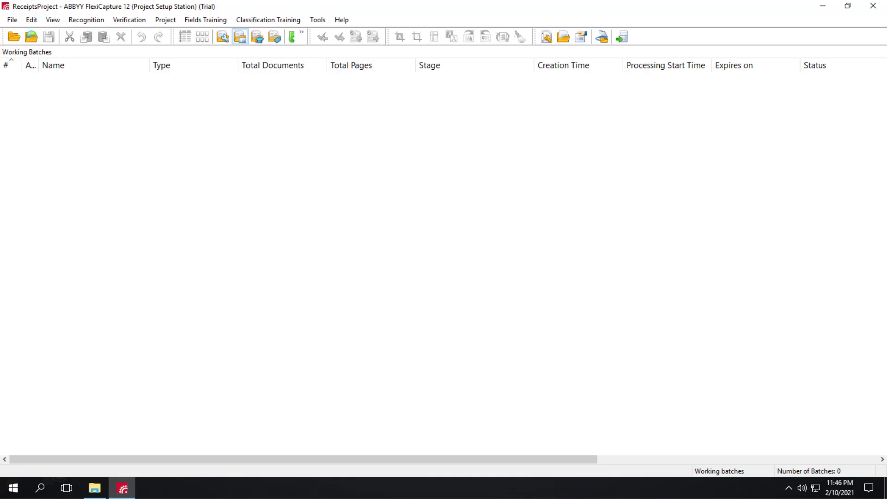
- In Project Properties, enable 'Store original image during processing' on the Image Processing tab
click(165, 20)
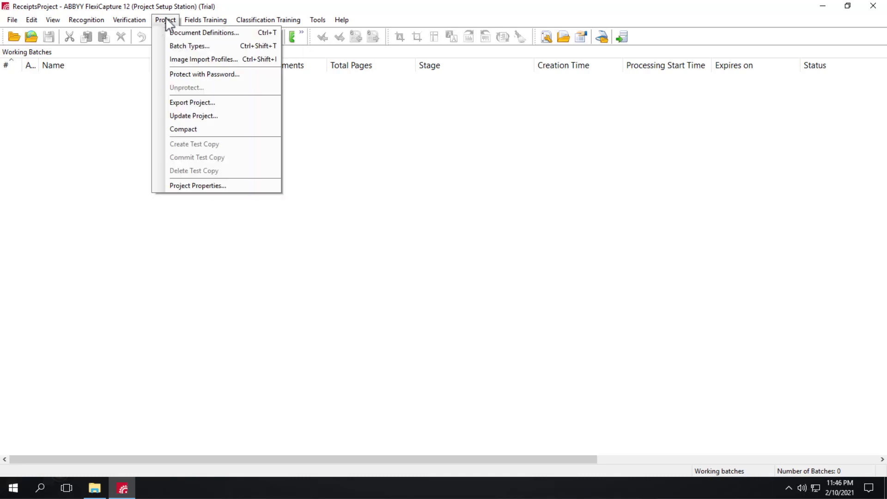
click(212, 186)
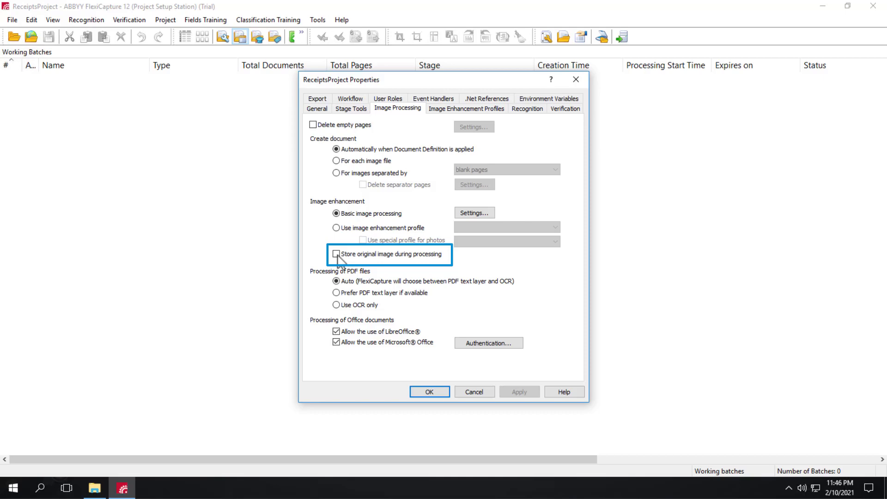
click(337, 255)
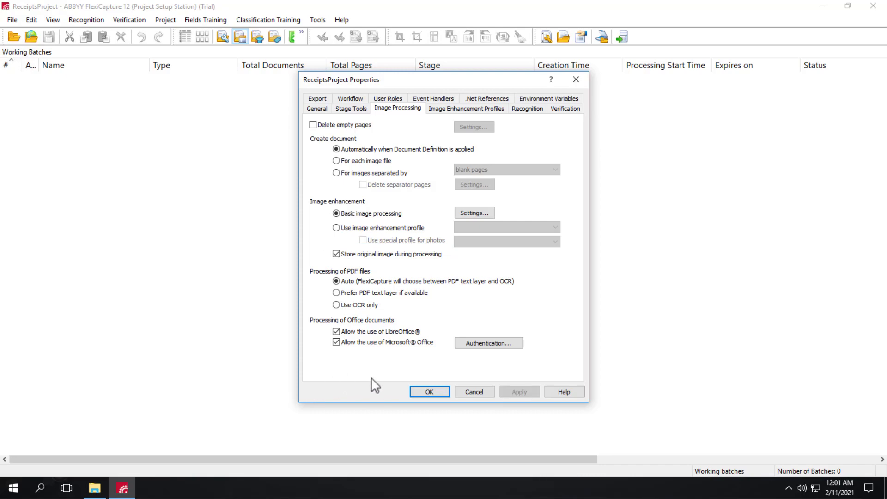
- Confirm the project properties and create a new batch in the working batches list
click(430, 392)
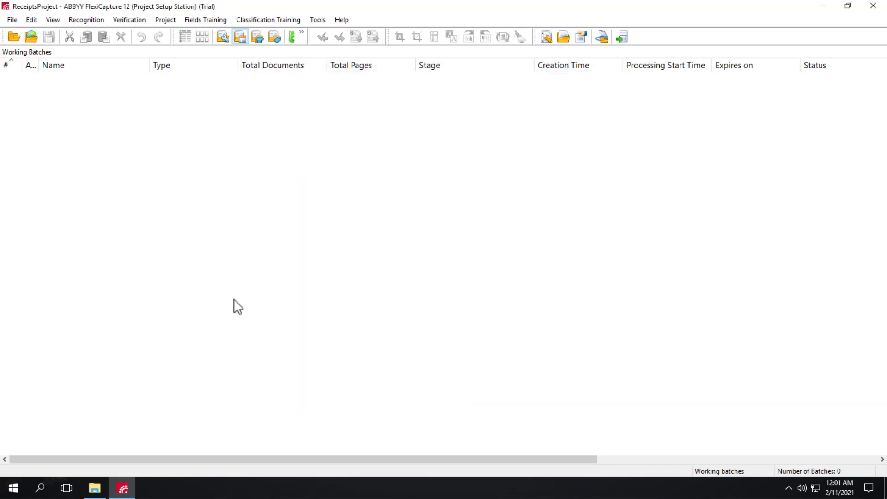
click(54, 20)
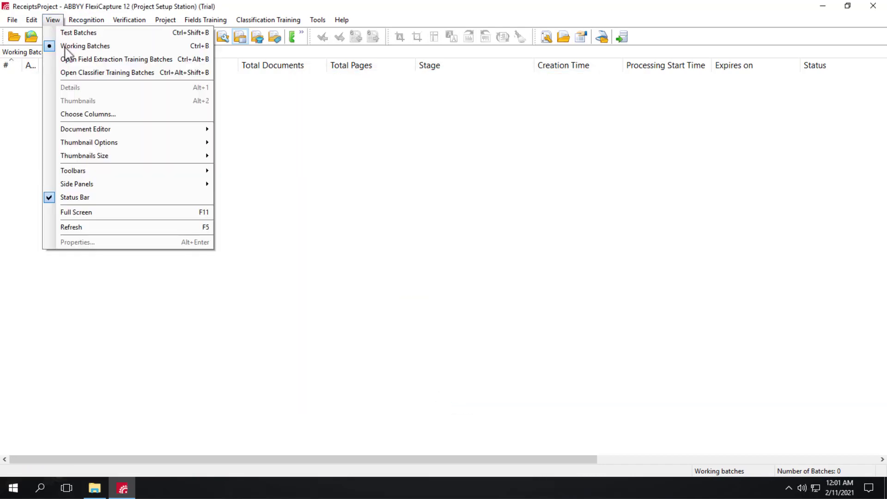
click(69, 45)
right_click(83, 88)
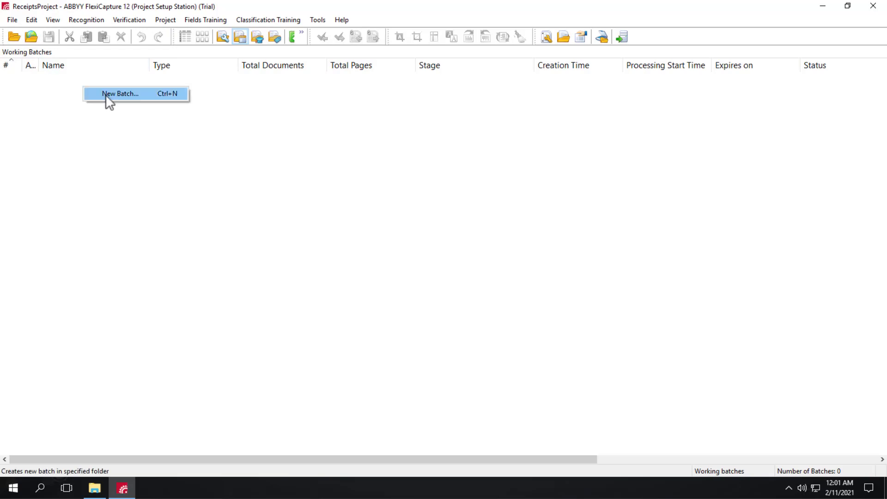
click(120, 94)
- Load all receipt images from the pasted Images folder path into the new batch
right_click(69, 79)
click(111, 104)
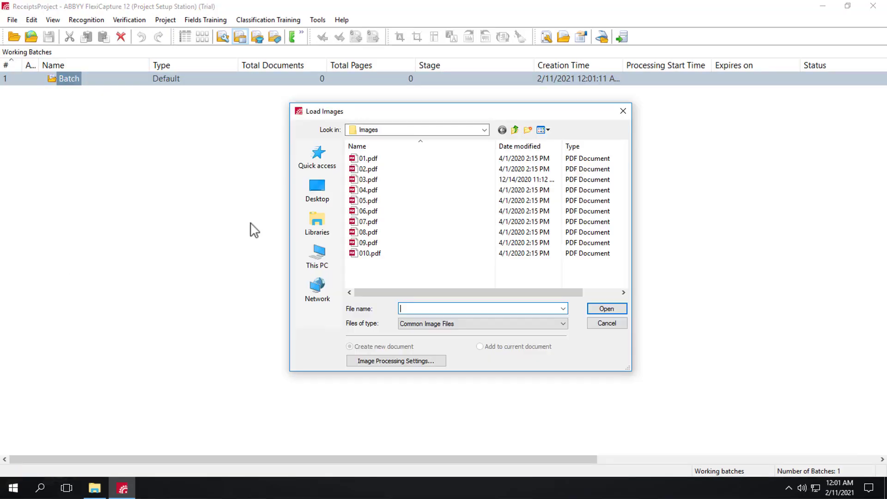
key(ctrl+v)
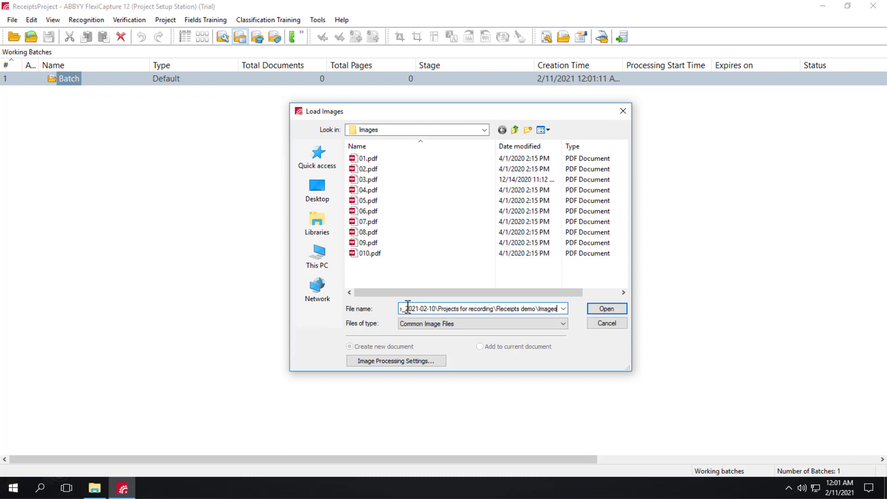
key(Return)
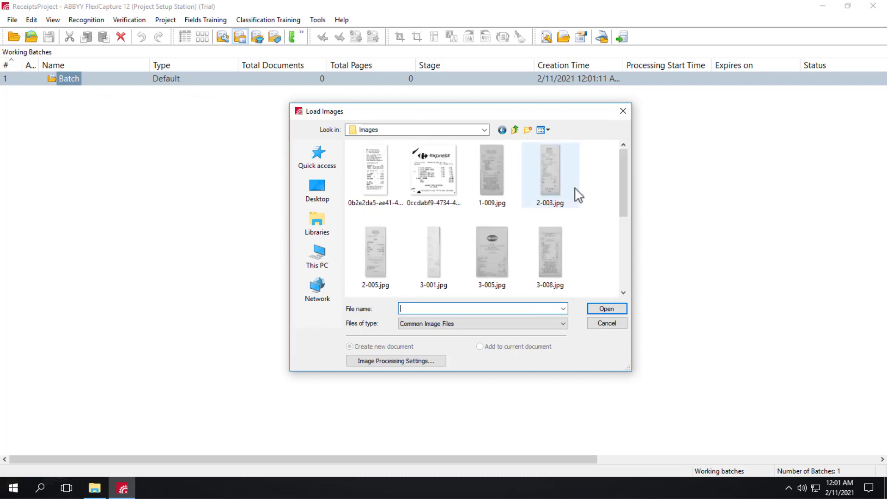
key(ctrl+a)
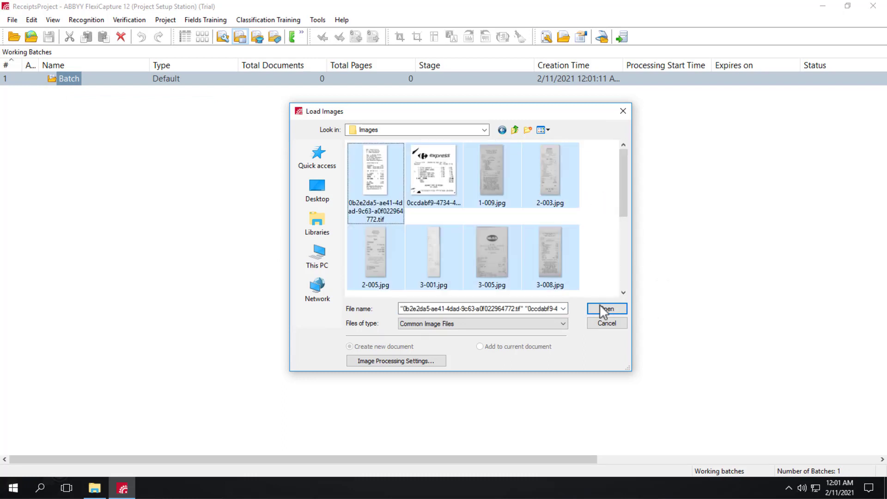
click(606, 309)
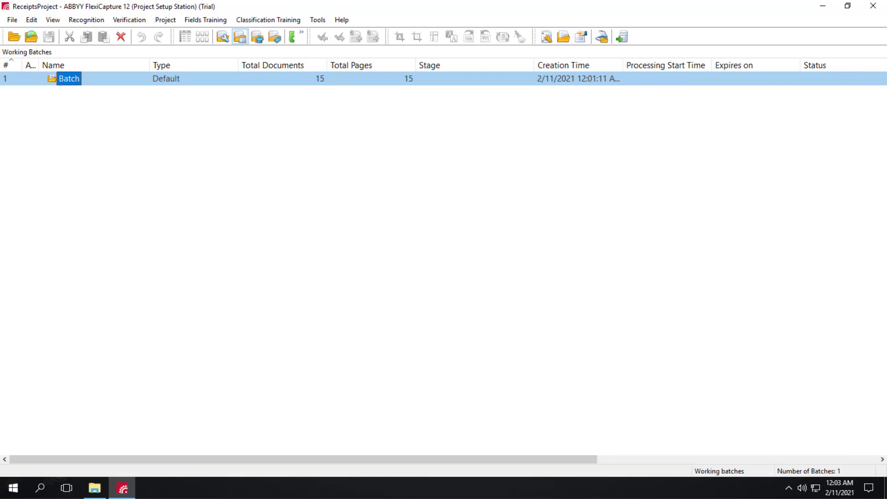
- Open Batch and its first receipt, showing fields like Taxi and total 30.29
double_click(70, 78)
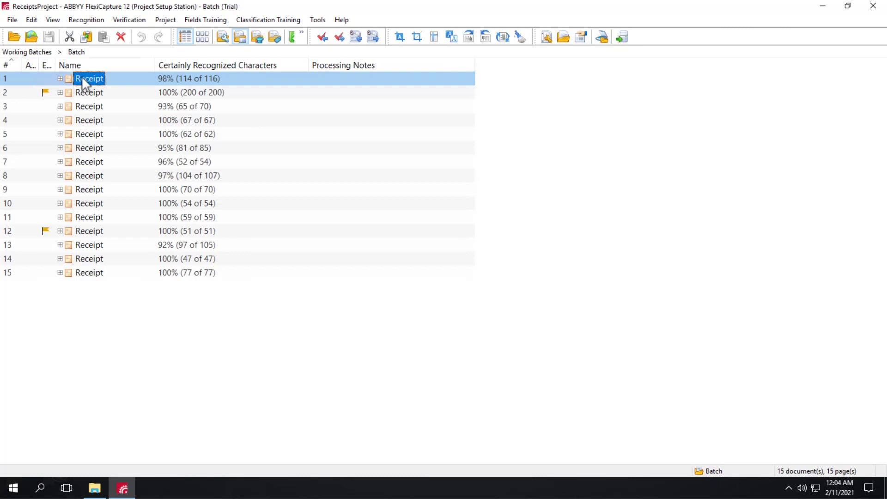
double_click(82, 77)
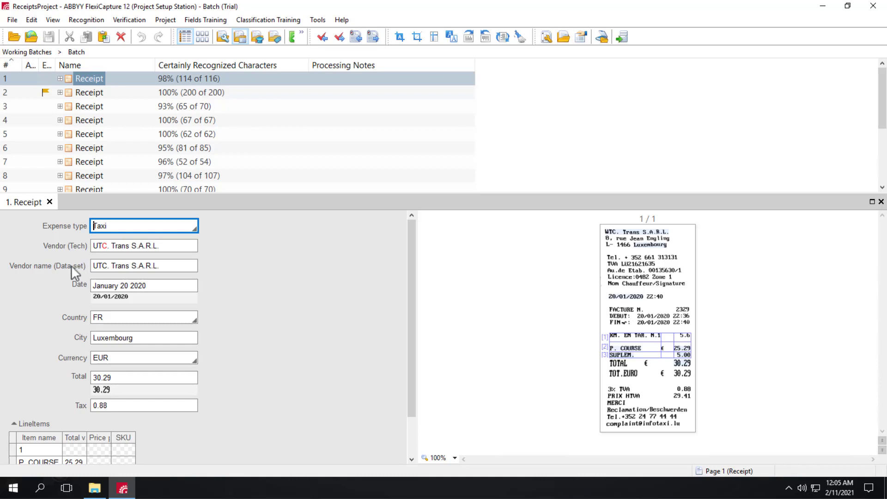
- Open receipt 14 from the receipts list
click(285, 120)
scroll(285, 120, down, 2)
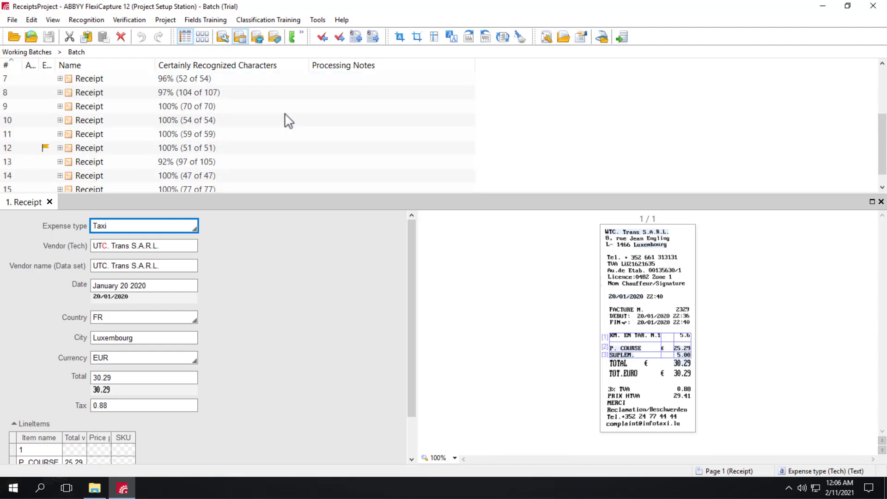
click(79, 176)
double_click(79, 177)
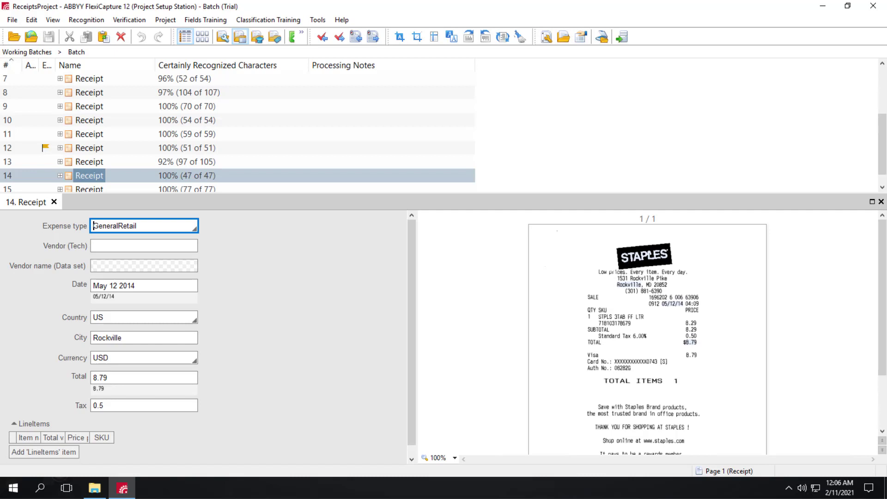
- Set receipt 14's vendor to STAPLES from autocomplete and save it
click(108, 246)
text(STAPL)
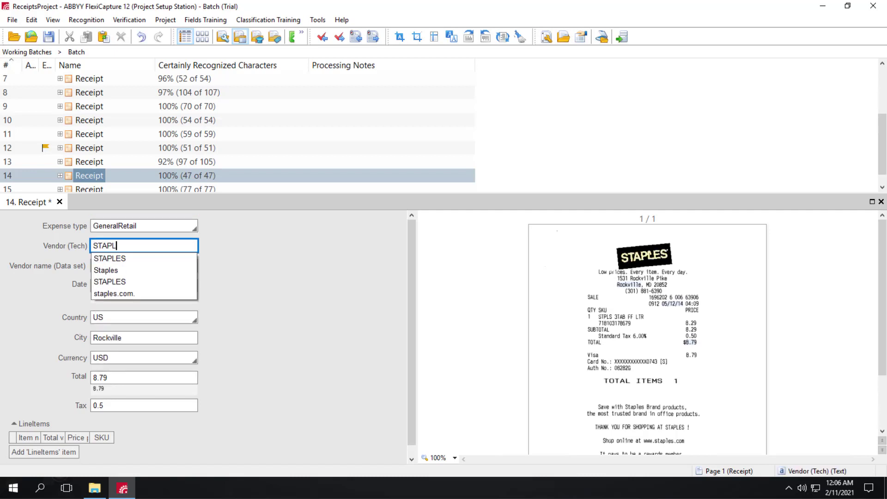
text(ES)
click(113, 259)
key(Return)
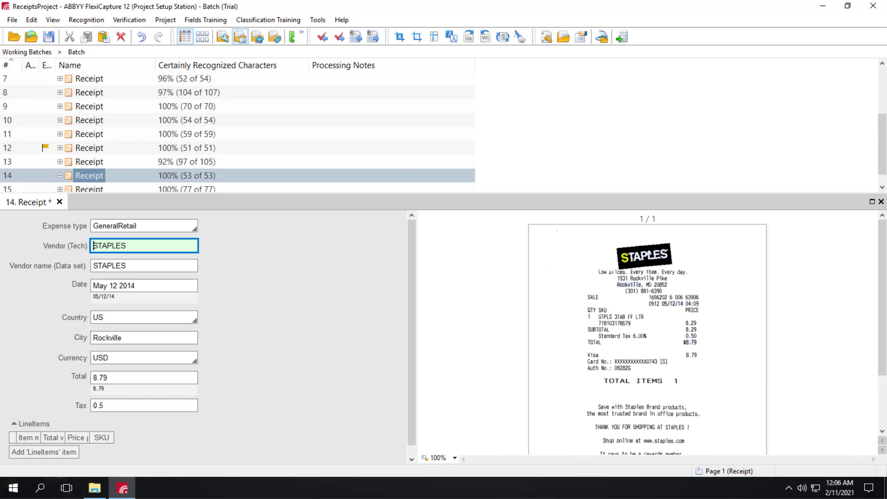
key(ctrl+s)
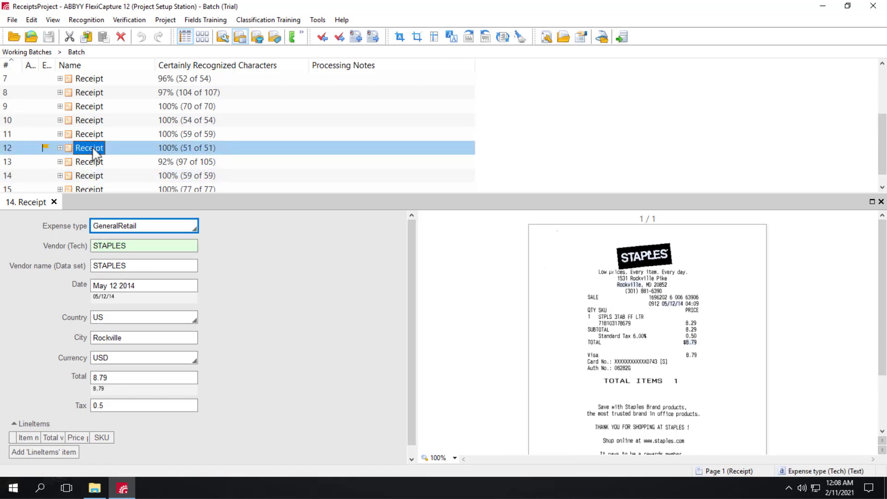
- Open Walmart receipt 12 at 150% zoom and show its original image
double_click(89, 147)
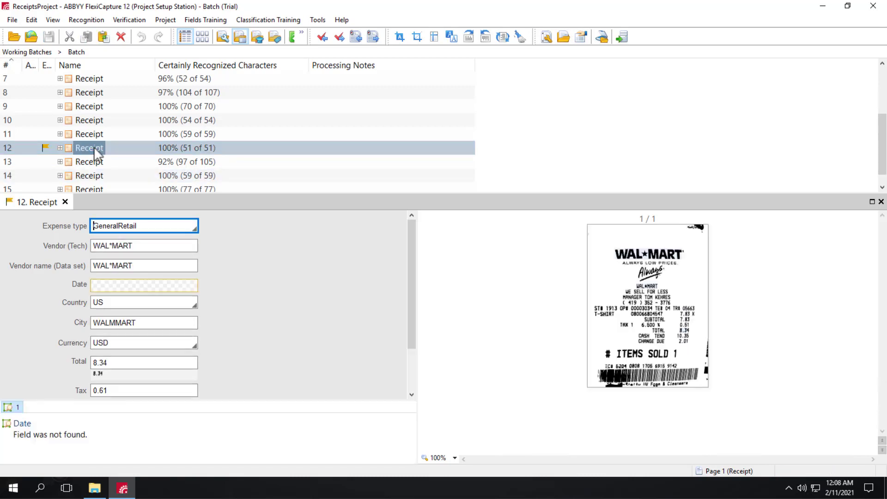
click(455, 457)
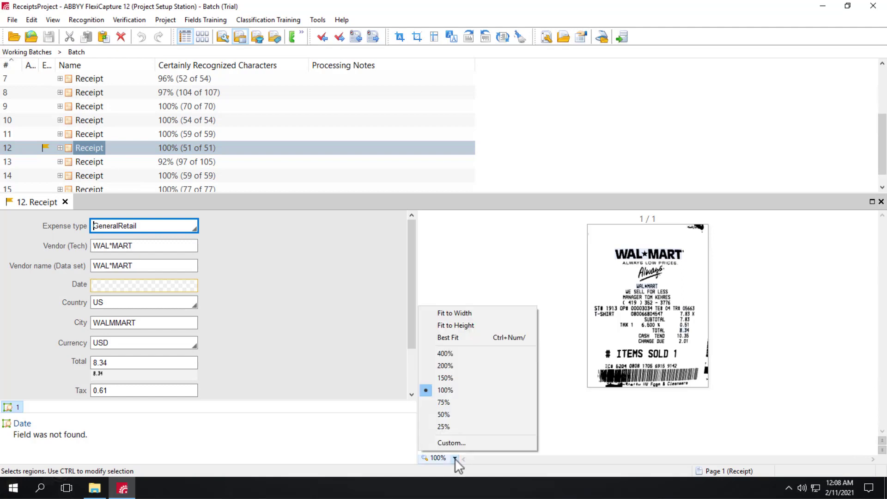
click(449, 378)
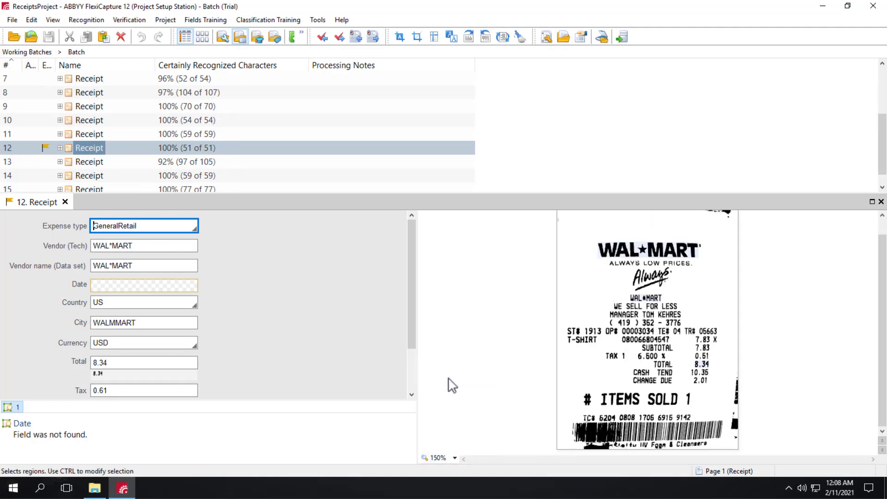
right_click(584, 286)
mouse_move(610, 328)
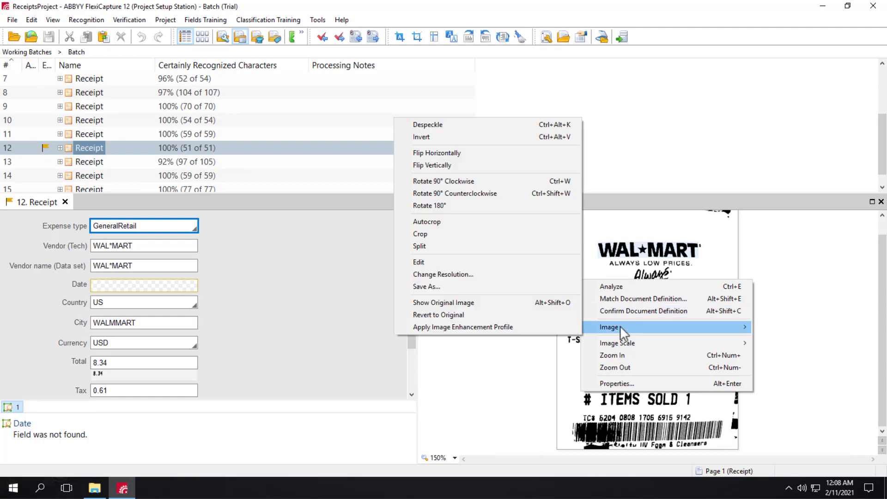
click(542, 303)
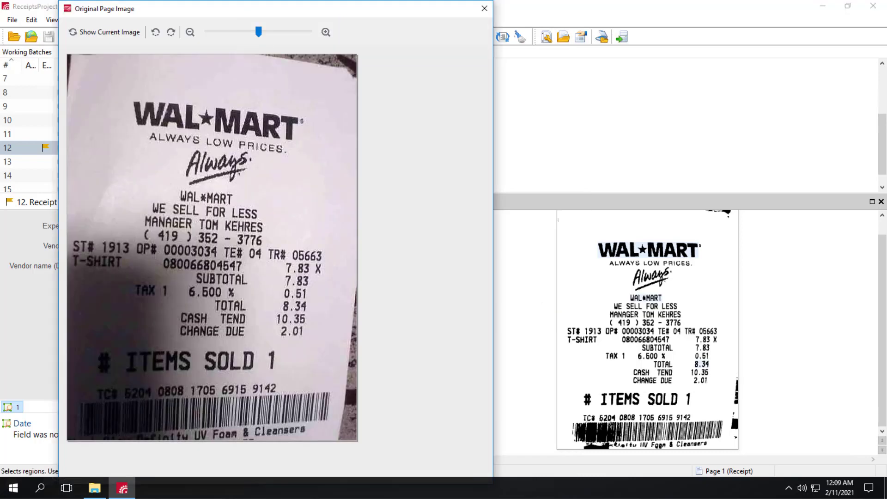